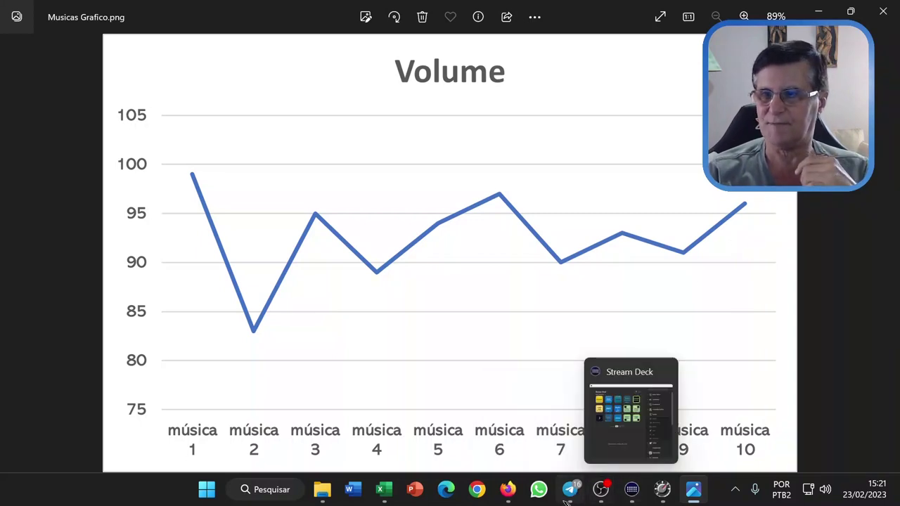
Step: Switch to Firefox and examine the Google results for mp3gain and the Uptodown download page for MP3Gain 1.3.4
{"action": "left_click", "coordinate": [508, 489]}
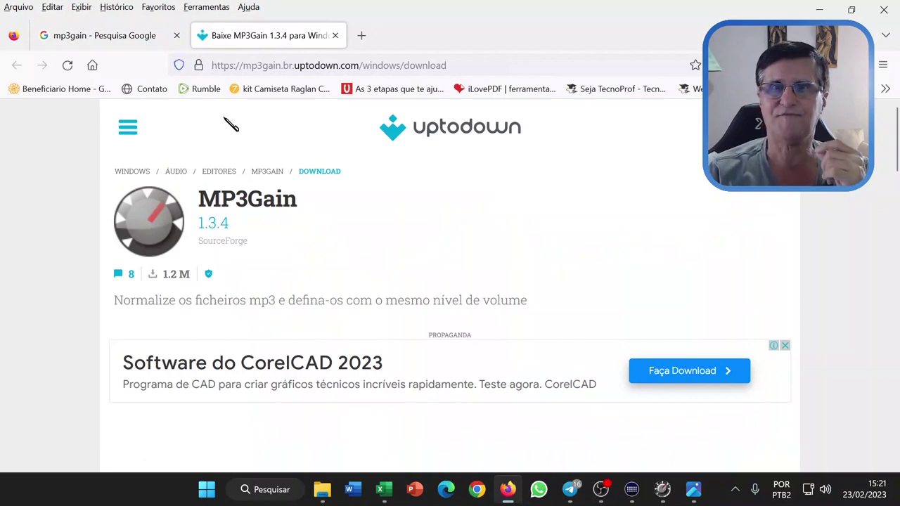
{"action": "left_click", "coordinate": [118, 37]}
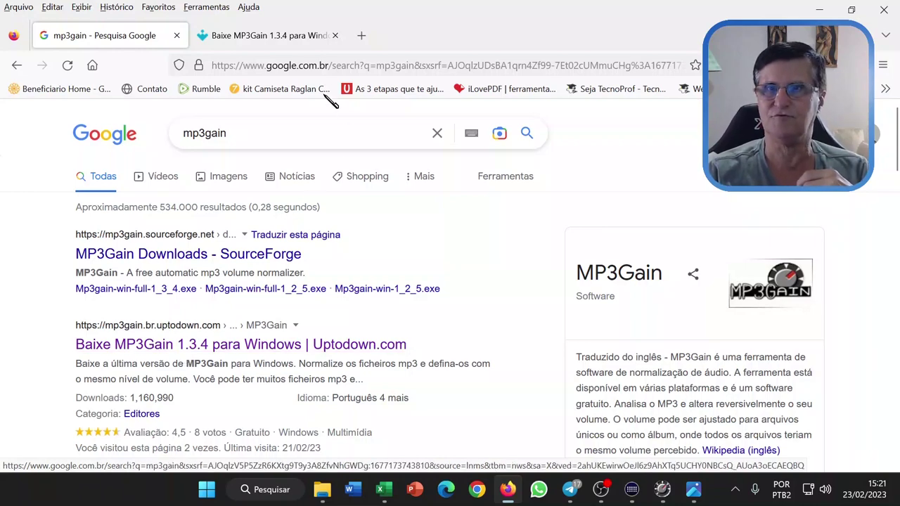
{"action": "left_click", "coordinate": [309, 35]}
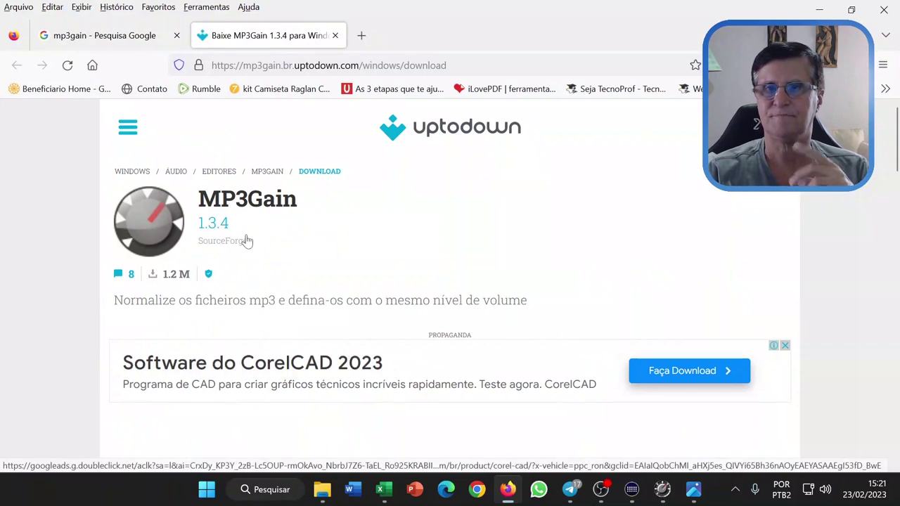
{"action": "scroll", "coordinate": [247, 251], "scroll_direction": "down", "scroll_amount": 2}
{"action": "scroll", "coordinate": [247, 251], "scroll_direction": "down", "scroll_amount": 2}
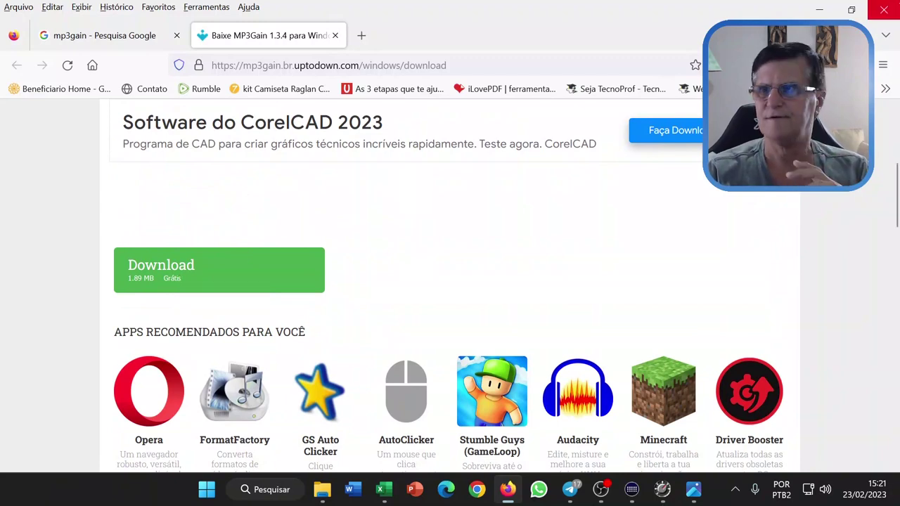
{"action": "left_click", "coordinate": [820, 13]}
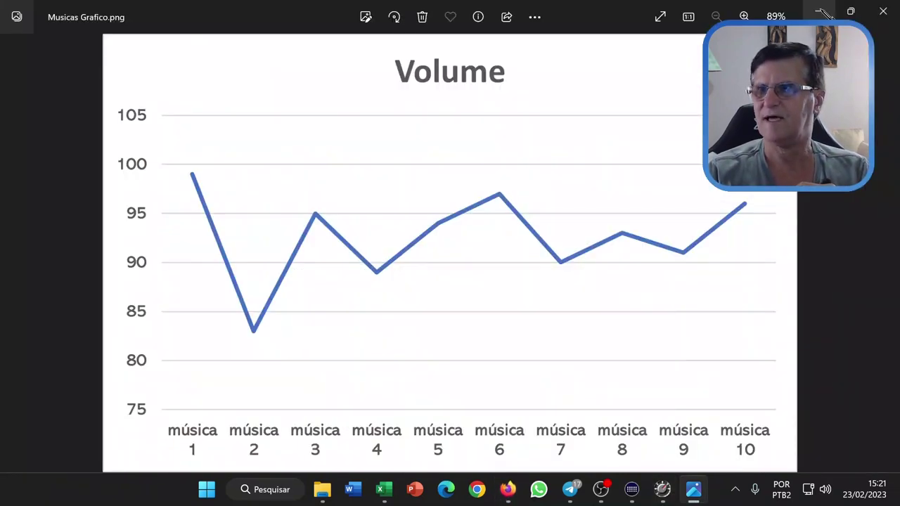
Step: Bring up the MP3Gain window, minimize the image viewer and File Explorer, and move MP3Gain to a clear spot on the desktop
{"action": "left_click", "coordinate": [822, 11]}
{"action": "left_click", "coordinate": [662, 490]}
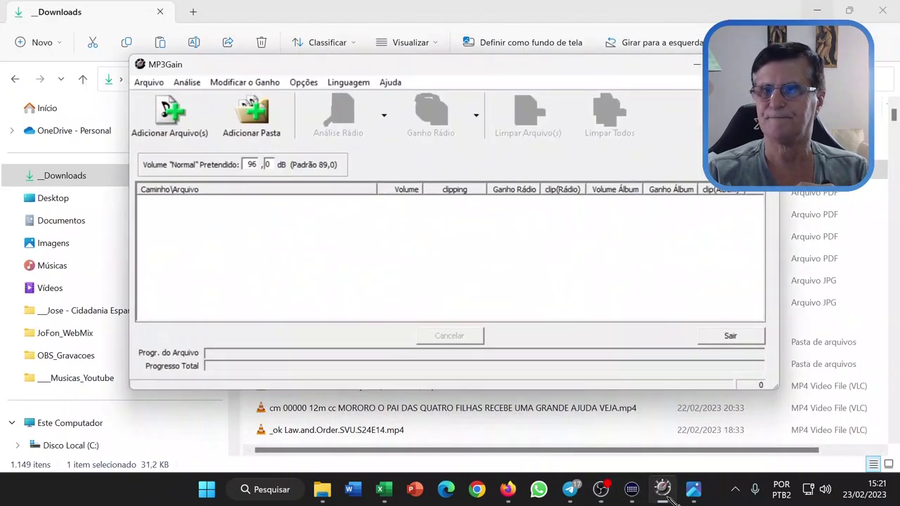
{"action": "left_click", "coordinate": [818, 12]}
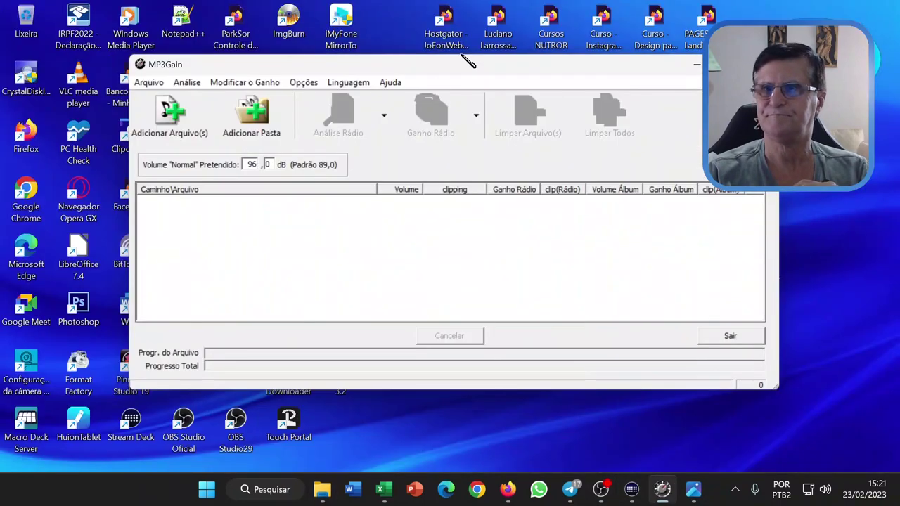
{"action": "left_click_drag", "start_coordinate": [373, 69], "coordinate": [291, 78]}
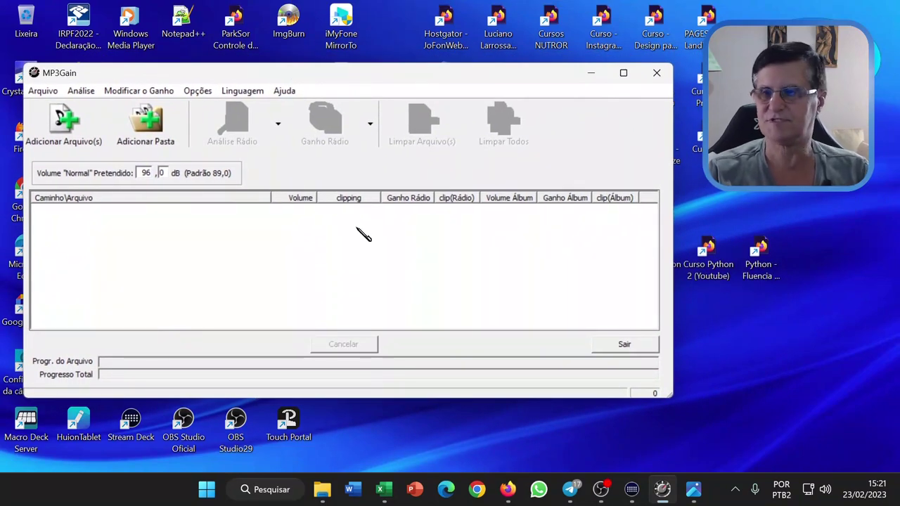
Step: Switch to File Explorer and open the ___Musicas_Youtube folder on the DADOS (D:) drive
{"action": "left_click", "coordinate": [322, 491]}
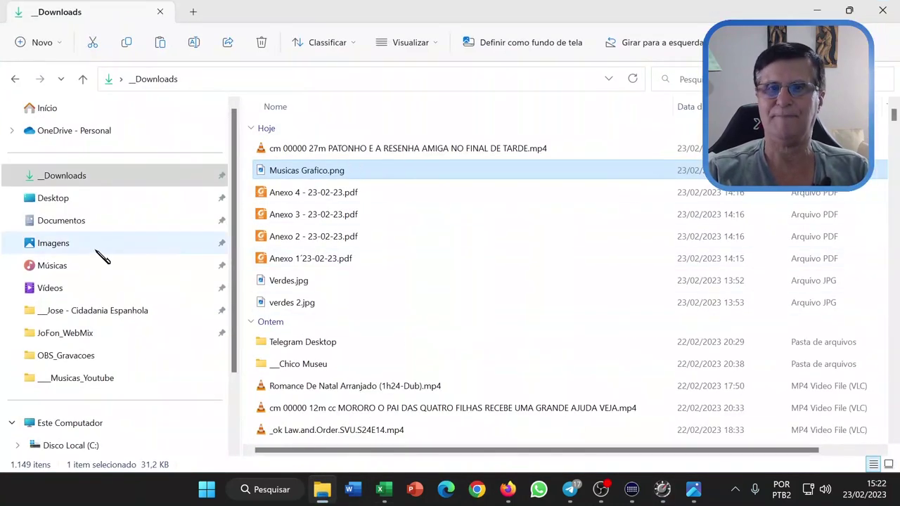
{"action": "scroll", "coordinate": [106, 309], "scroll_direction": "down", "scroll_amount": 2}
{"action": "left_click", "coordinate": [65, 357]}
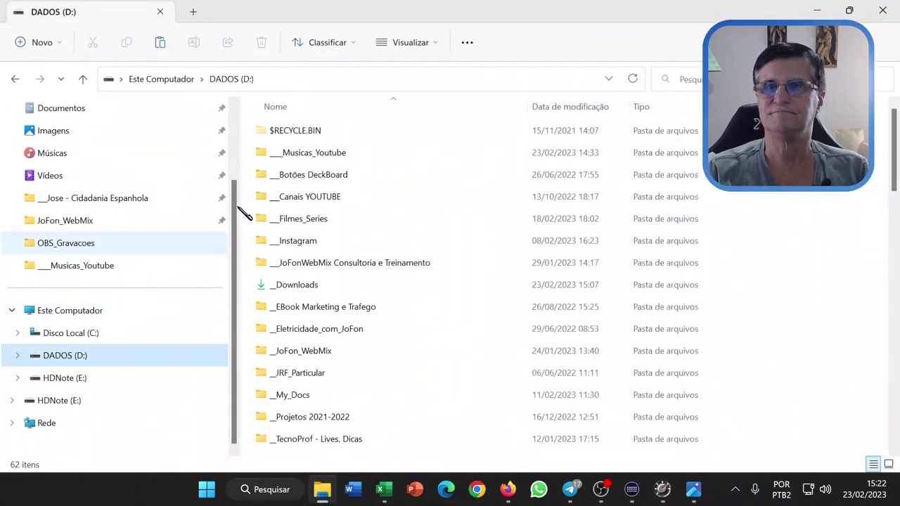
{"action": "double_click", "coordinate": [307, 153]}
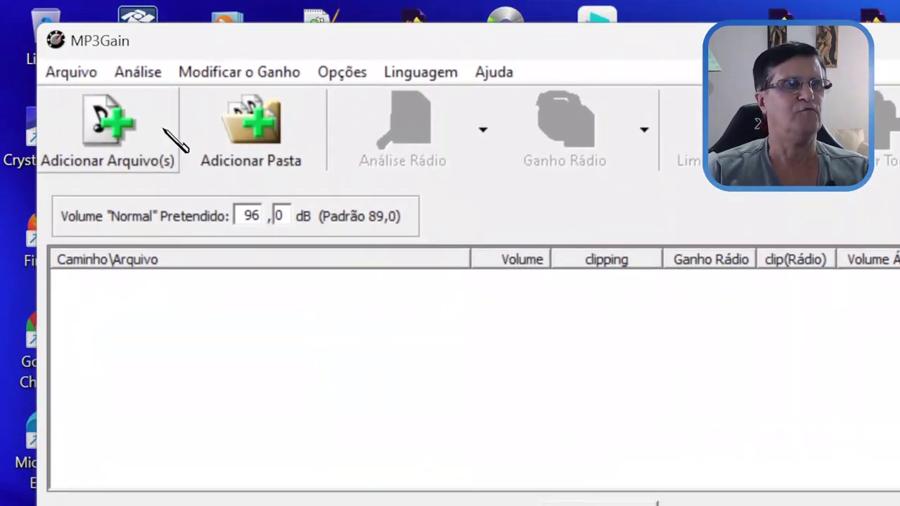
Step: Add all MP3 files in the ___Musicas_Youtube folder, from Beachfront_Celebration to Water_Lily.mp3, to the MP3Gain file list
{"action": "left_click", "coordinate": [102, 221]}
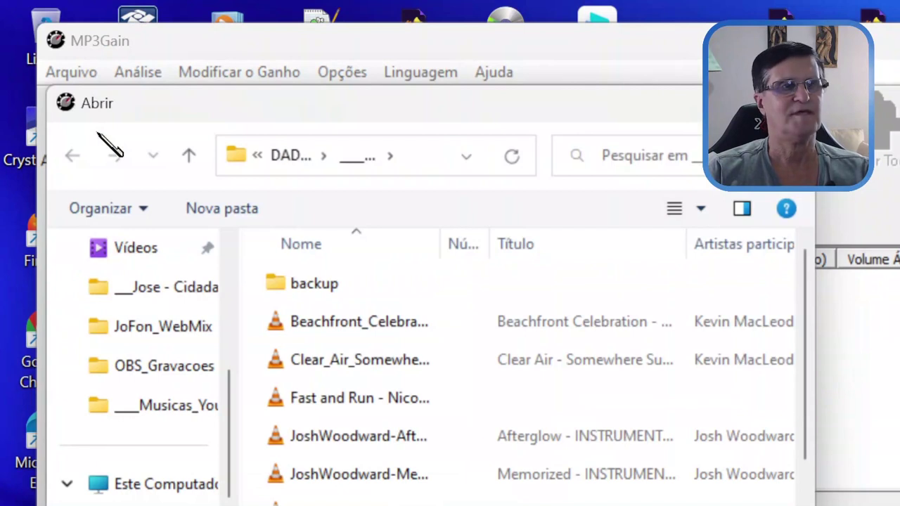
{"action": "left_click", "coordinate": [420, 335]}
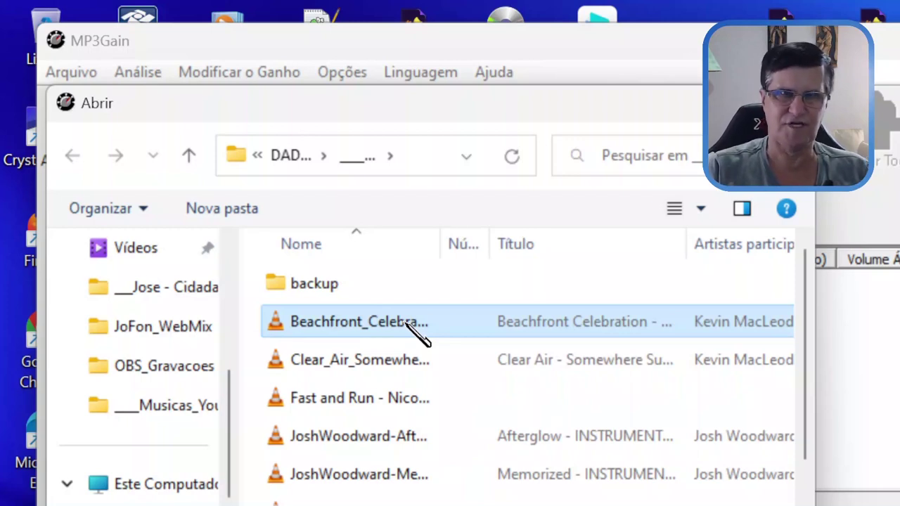
{"action": "key", "text": "shift+Down"}
{"action": "key", "text": "shift+End"}
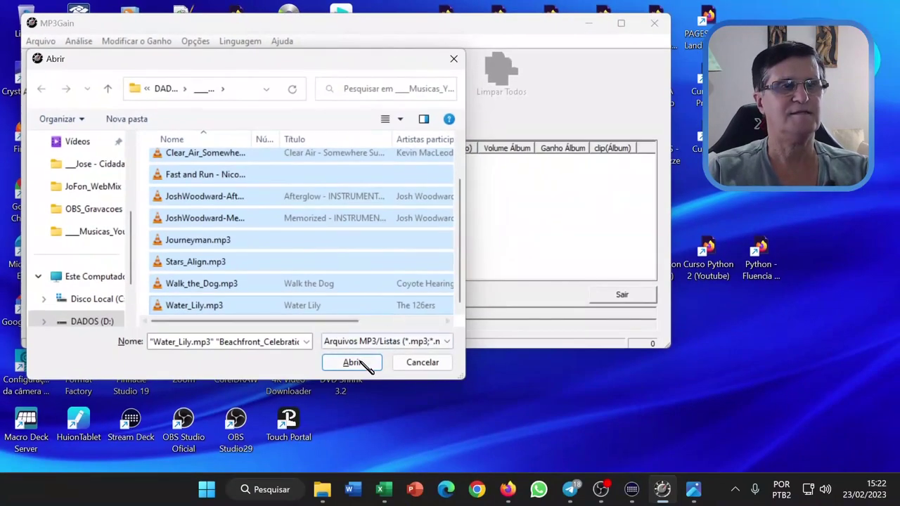
{"action": "left_click", "coordinate": [350, 359]}
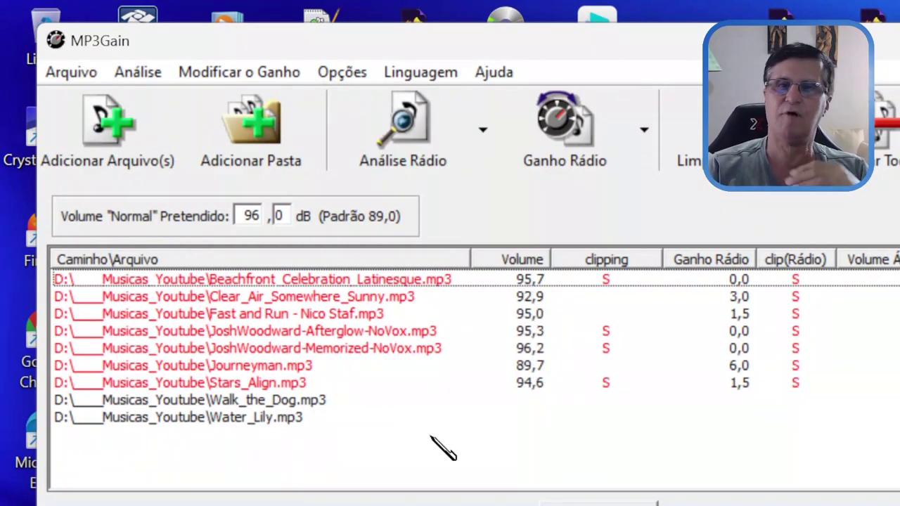
Step: Run the Radio Analysis on the listed tracks and set the target normal volume to 95 dB
{"action": "left_click", "coordinate": [422, 138]}
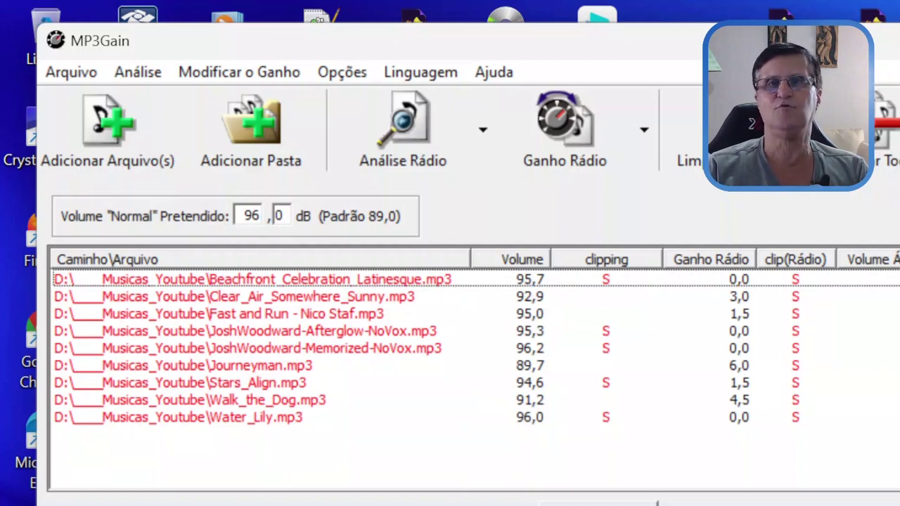
{"action": "double_click", "coordinate": [251, 216]}
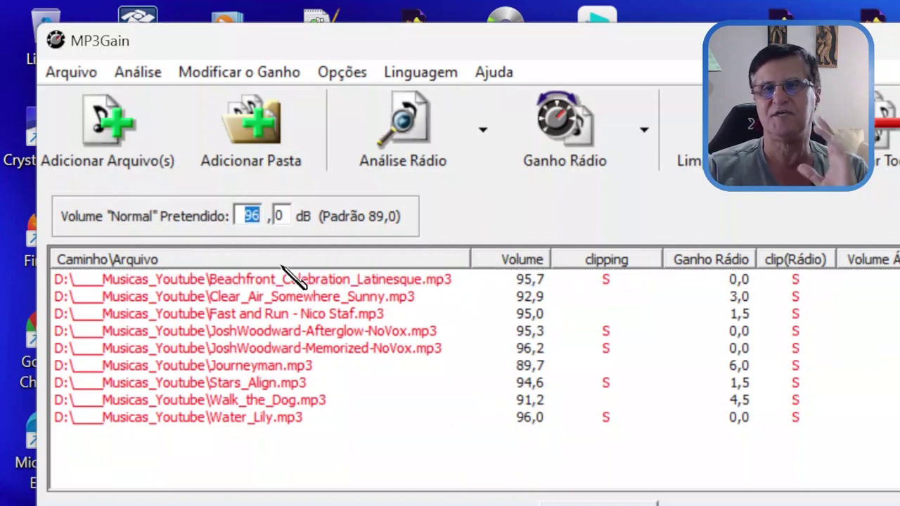
{"action": "type", "text": "95"}
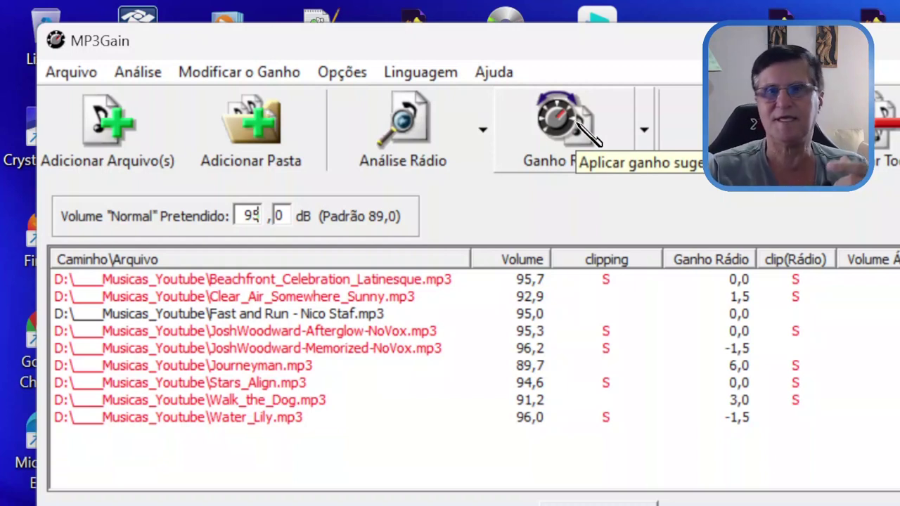
Step: Check the backup folder in File Explorer, return to MP3Gain and apply the Radio Gain to the listed tracks
{"action": "key", "text": "alt+Tab"}
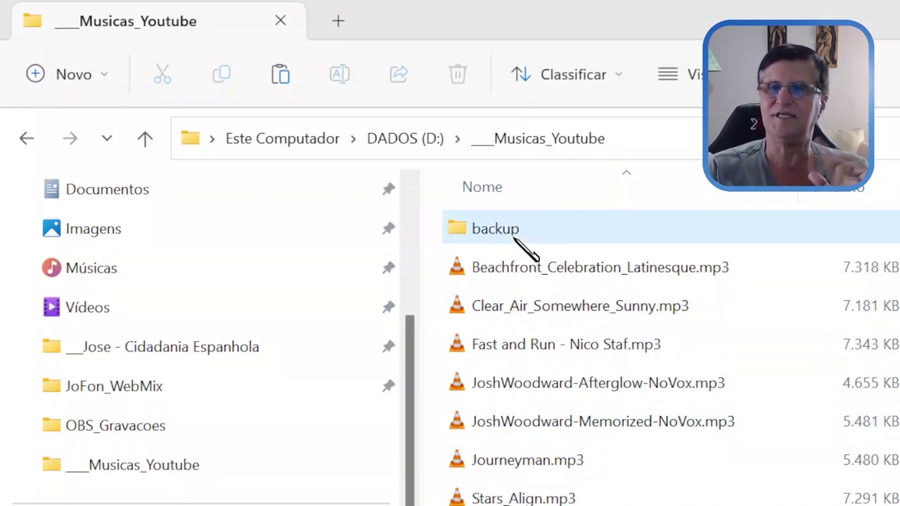
{"action": "mouse_move", "coordinate": [528, 247]}
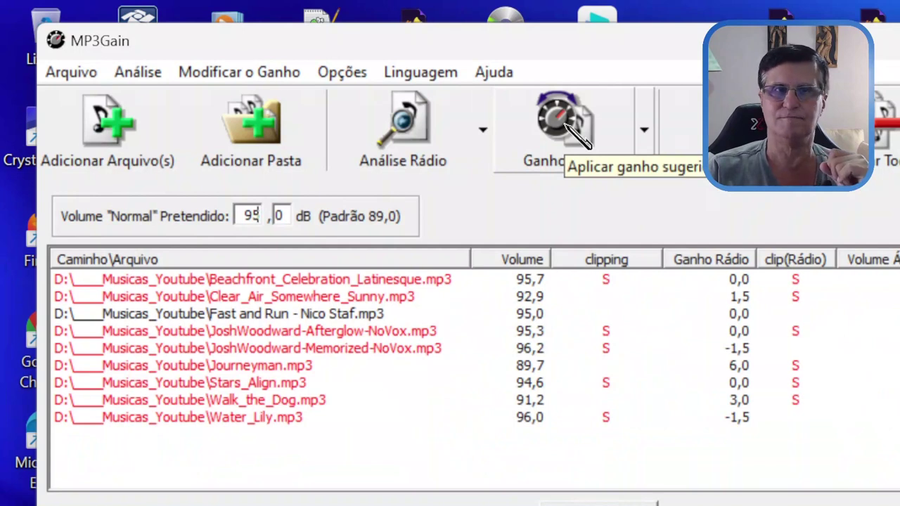
{"action": "left_click", "coordinate": [564, 121]}
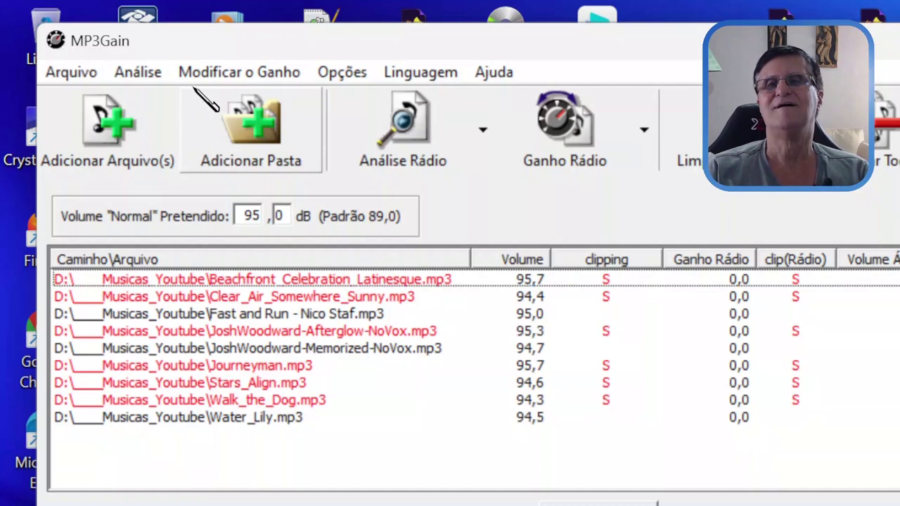
Step: Clear all files from the MP3Gain list
{"action": "left_click", "coordinate": [90, 72]}
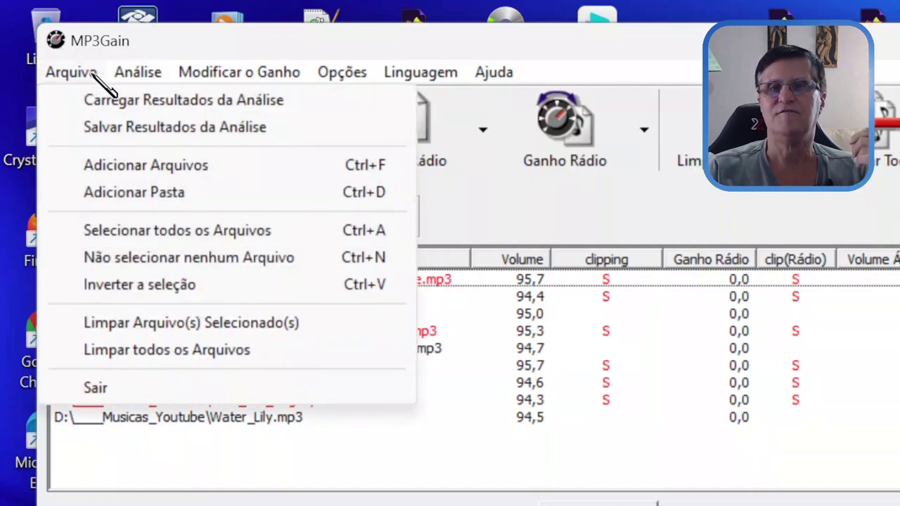
{"action": "left_click", "coordinate": [166, 350]}
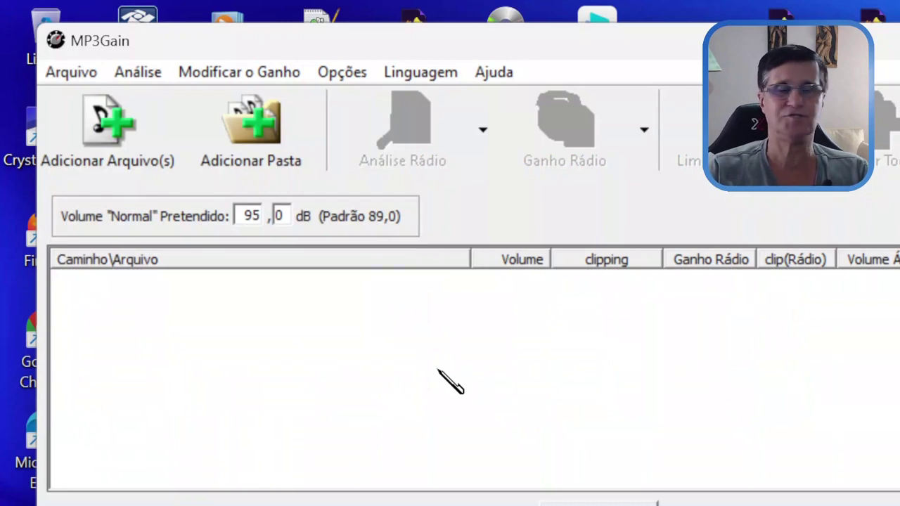
{"action": "left_click", "coordinate": [259, 132]}
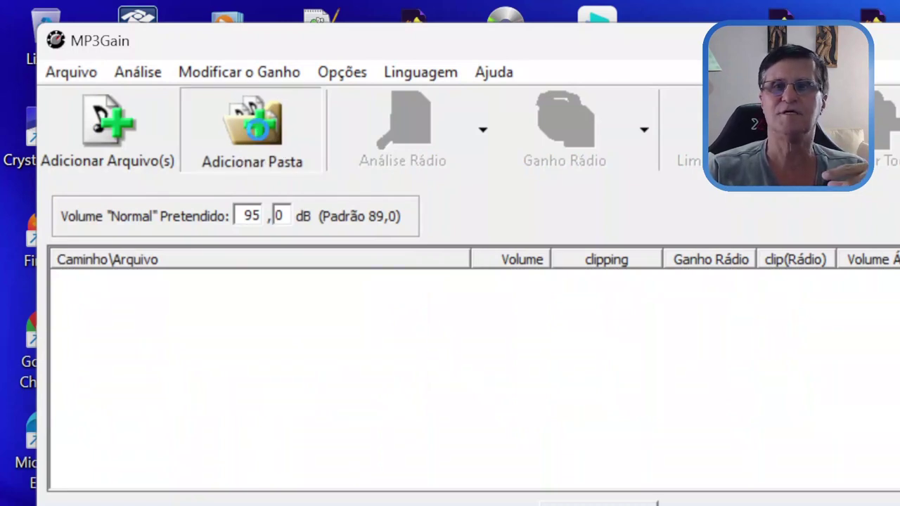
{"action": "key", "text": "Escape"}
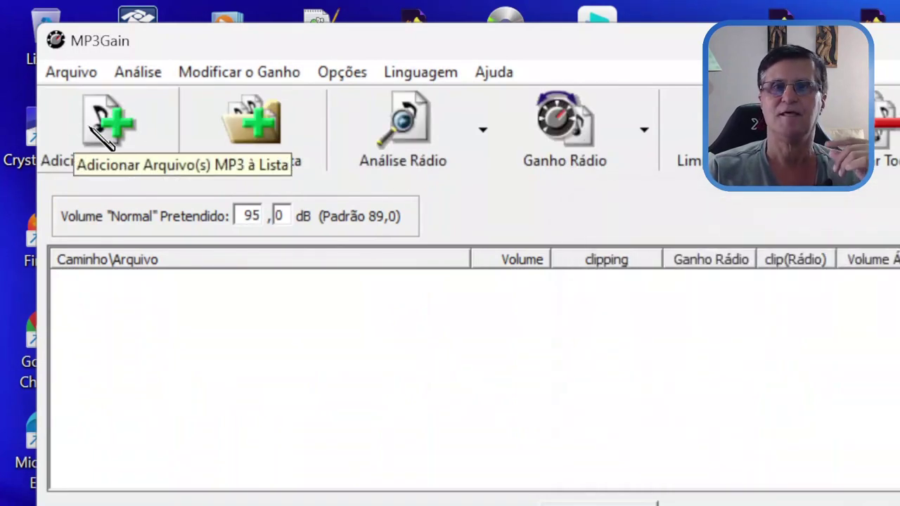
Step: Add the MP3 files of the ___Musicas_Youtube folder, from Beachfront_Celebration to Water_Lily.mp3, to the emptied list again
{"action": "left_click", "coordinate": [107, 125]}
{"action": "left_click", "coordinate": [322, 314]}
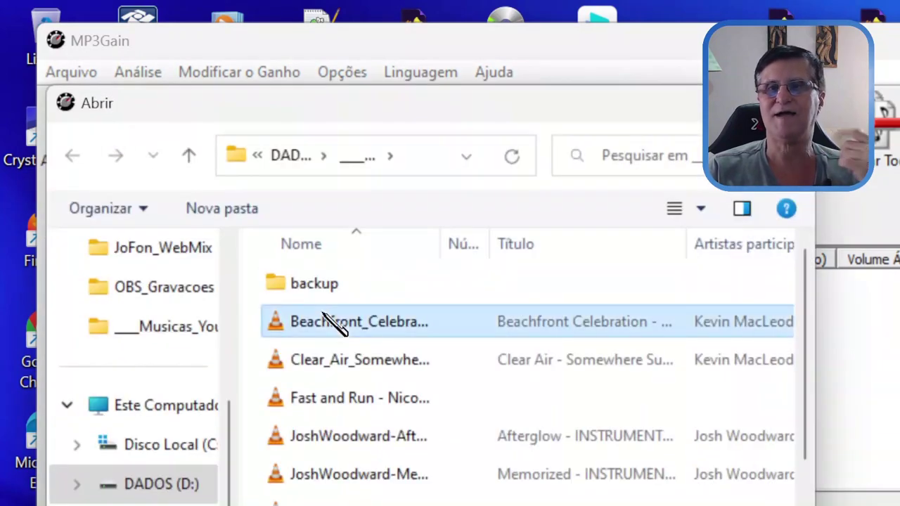
{"action": "key", "text": "shift+Down"}
{"action": "key", "text": "shift+Down"}
{"action": "key", "text": "shift+Down"}
{"action": "key", "text": "shift+Down"}
{"action": "key", "text": "shift+Down"}
{"action": "key", "text": "shift+Down"}
{"action": "key", "text": "shift+Down"}
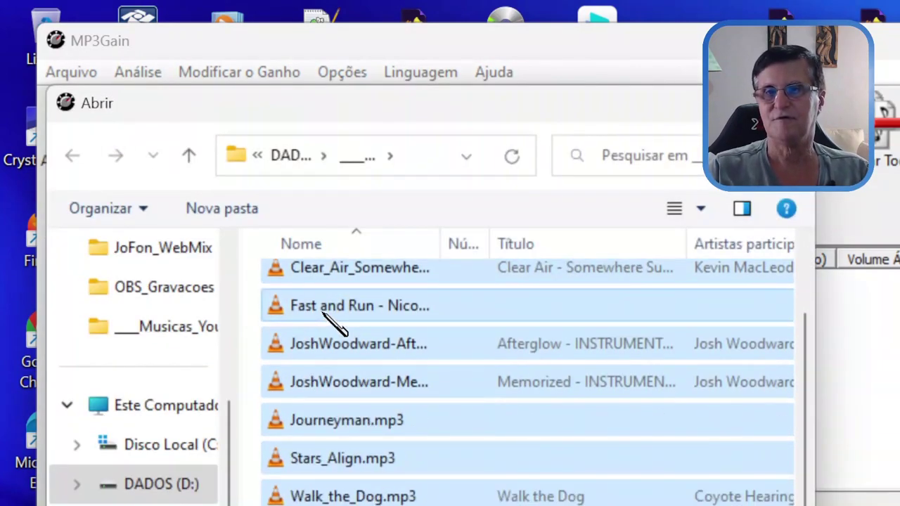
{"action": "key", "text": "Return"}
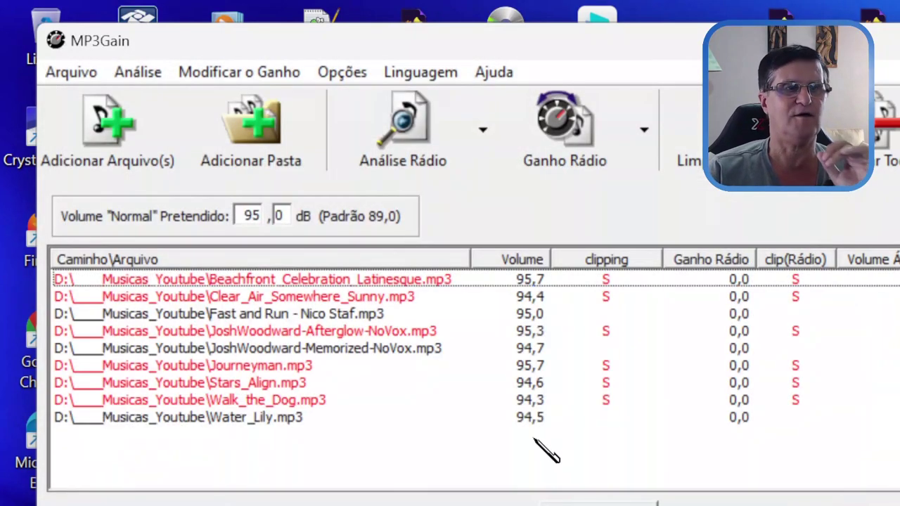